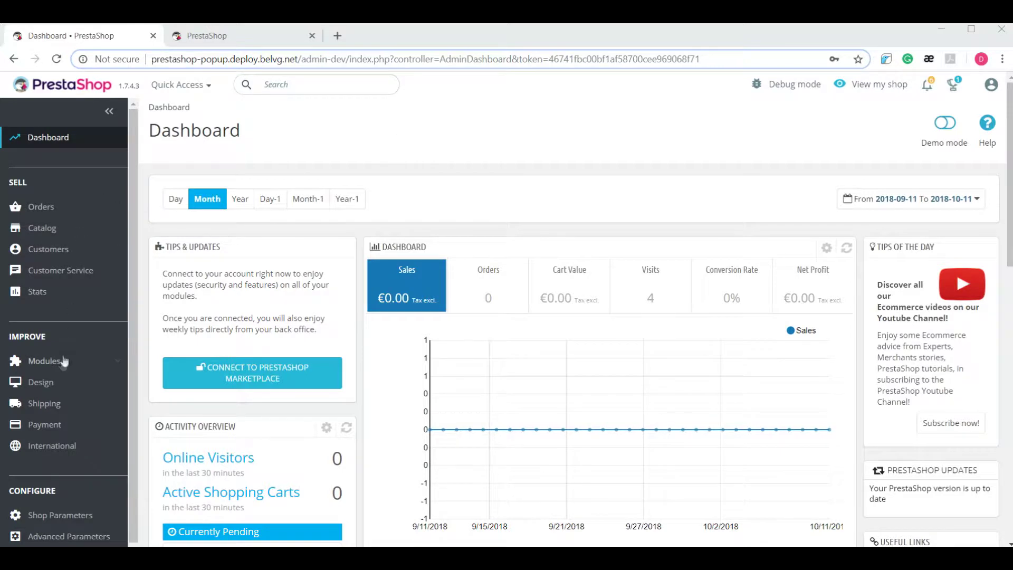
# Step: Go to Modules > Modules & Services from the sidebar to list the installed modules
pyautogui.moveTo(63, 362)
pyautogui.click(66, 388)
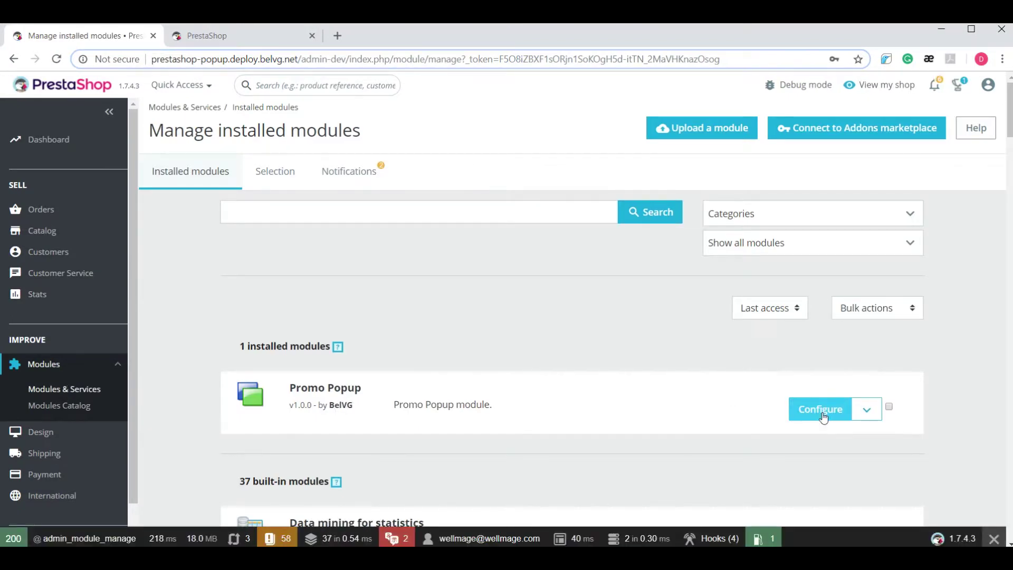
# Step: Configure Promo Popup with 2-2_halloween_coupon.tpl as the default content template
pyautogui.click(821, 414)
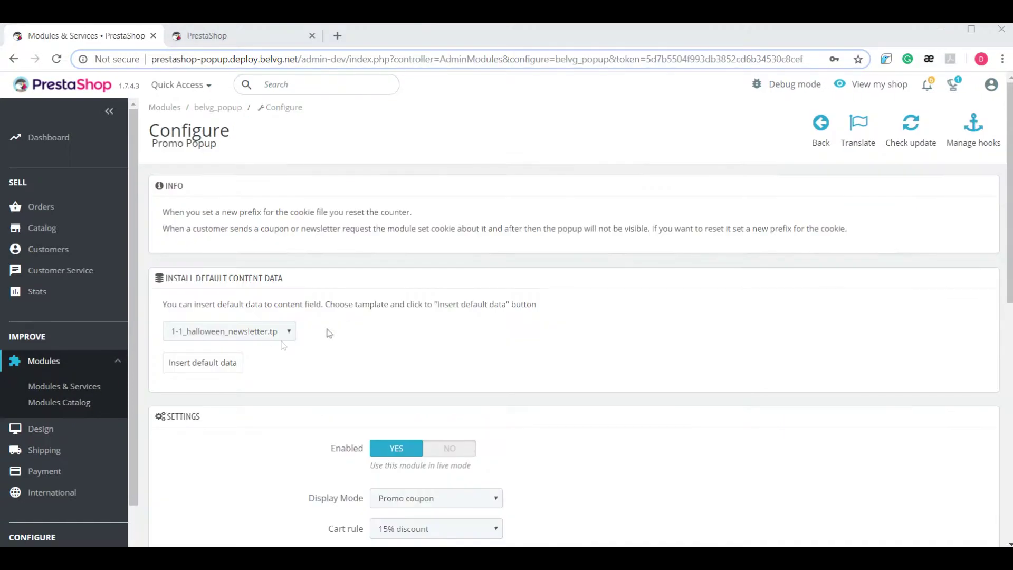
pyautogui.click(246, 331)
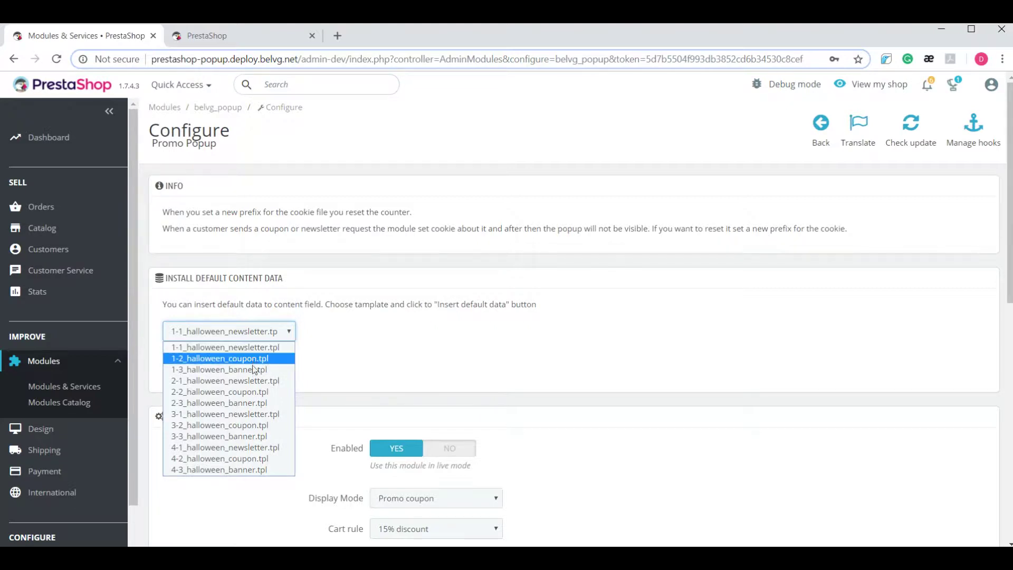
pyautogui.click(248, 395)
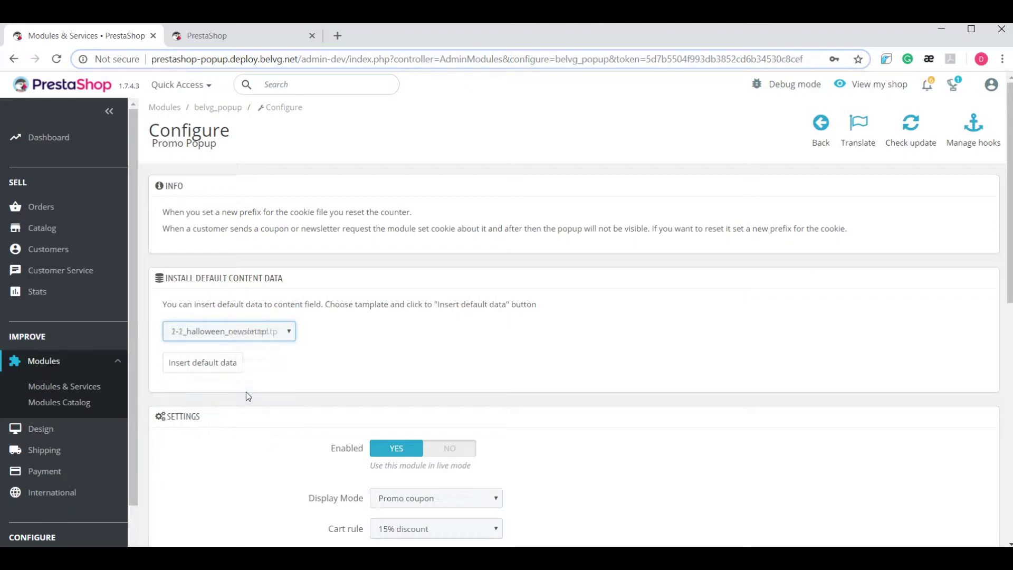
# Step: Insert the Halloween coupon template's default data into the popup Content editor
pyautogui.click(223, 364)
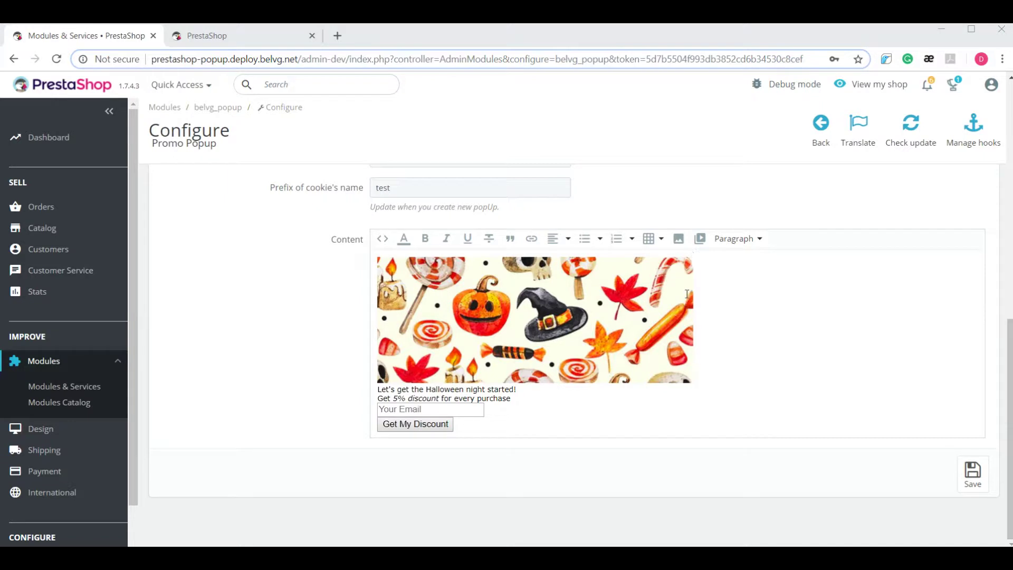
pyautogui.scroll(6, 677, 294)
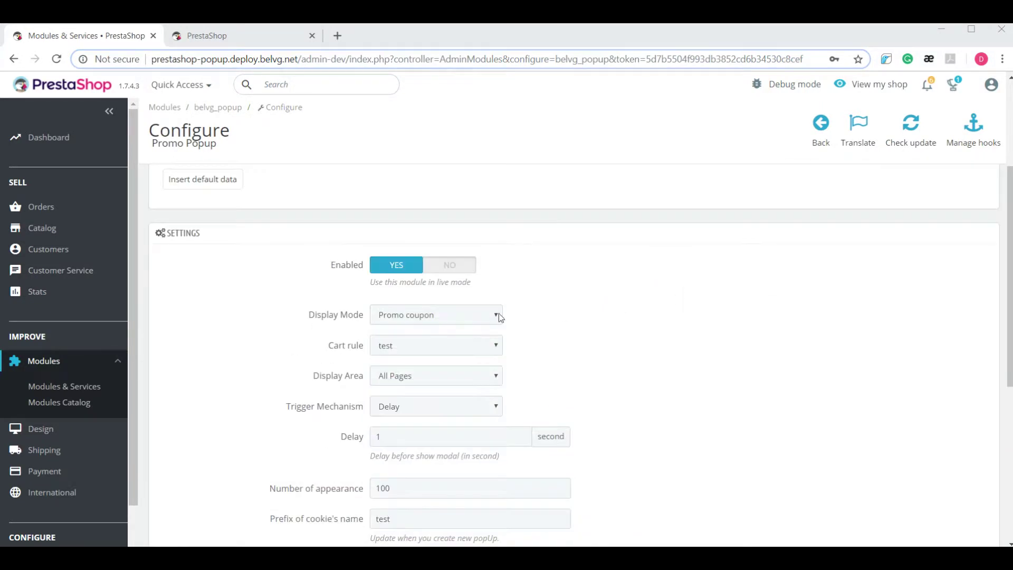
# Step: Keep Promo coupon as the display mode and check the available cart rules
pyautogui.click(404, 319)
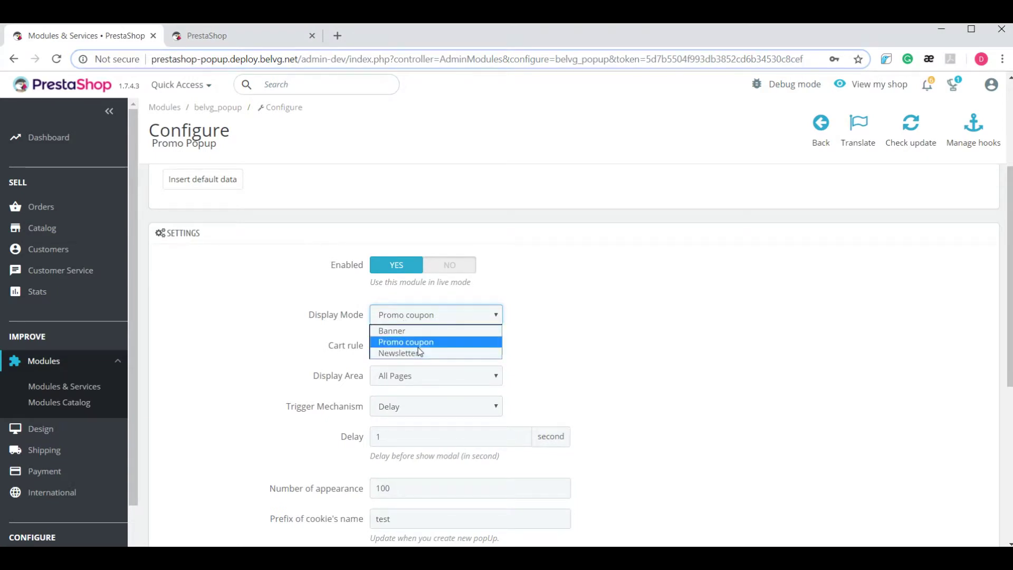
pyautogui.click(420, 344)
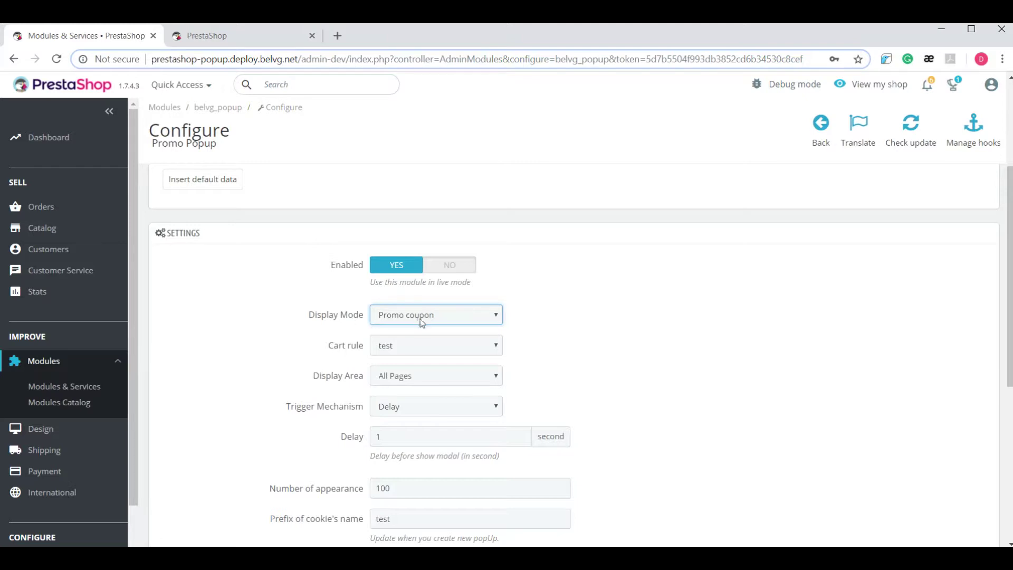
pyautogui.click(411, 351)
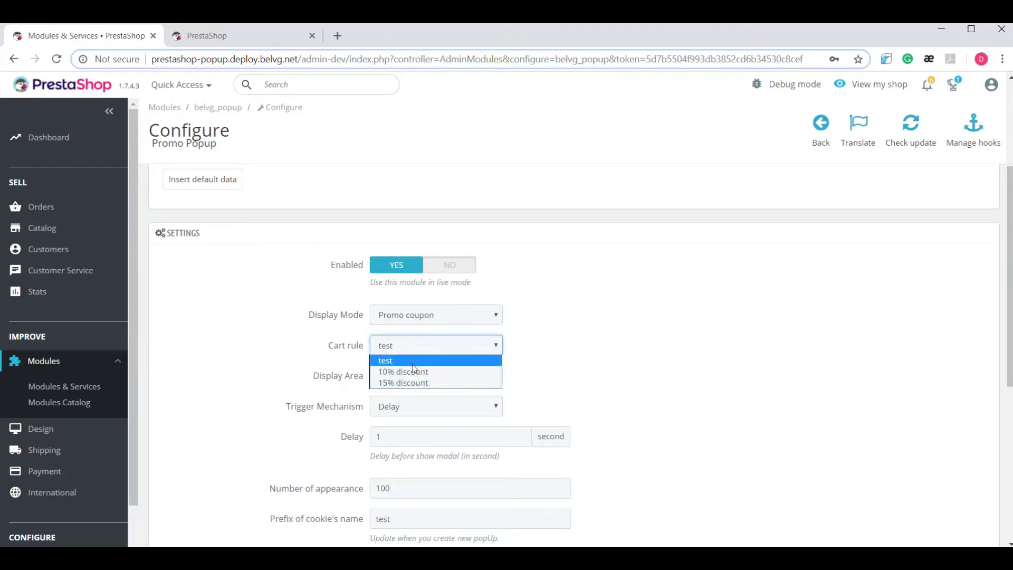
pyautogui.click(451, 349)
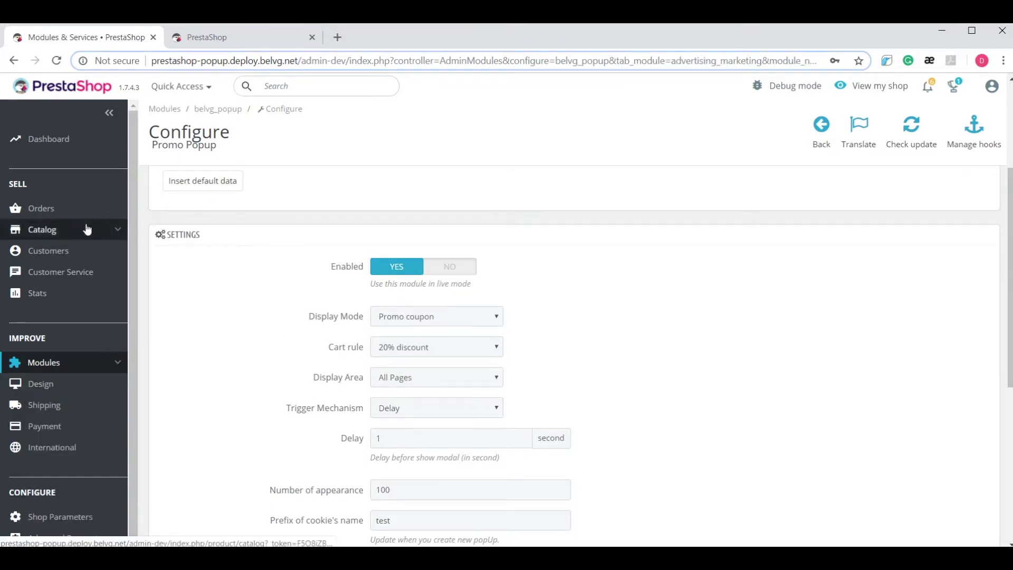
pyautogui.moveTo(87, 229)
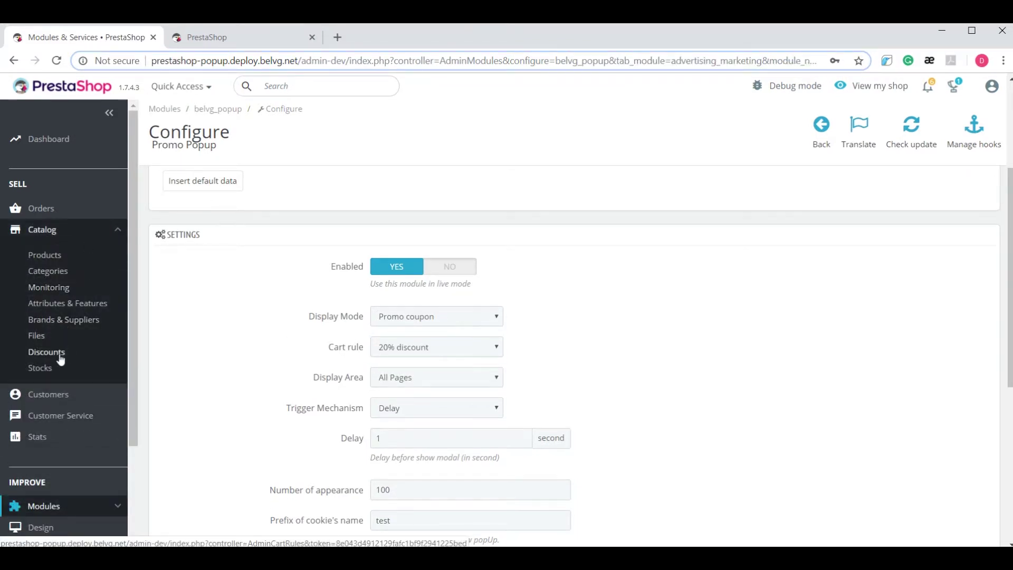
# Step: Open Catalog > Discounts in a new tab and start adding a new cart rule
pyautogui.middleClick(60, 359)
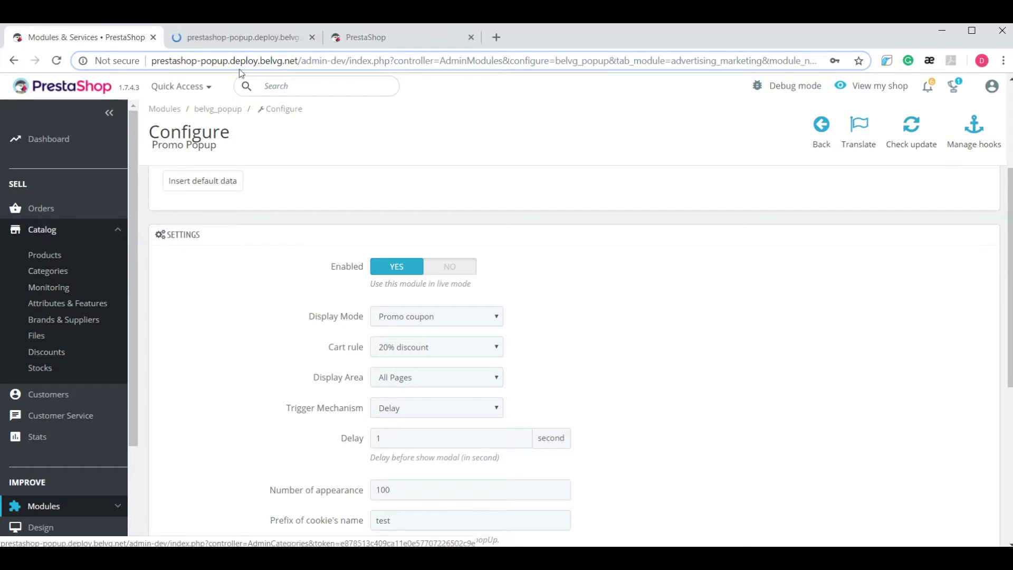
pyautogui.click(223, 38)
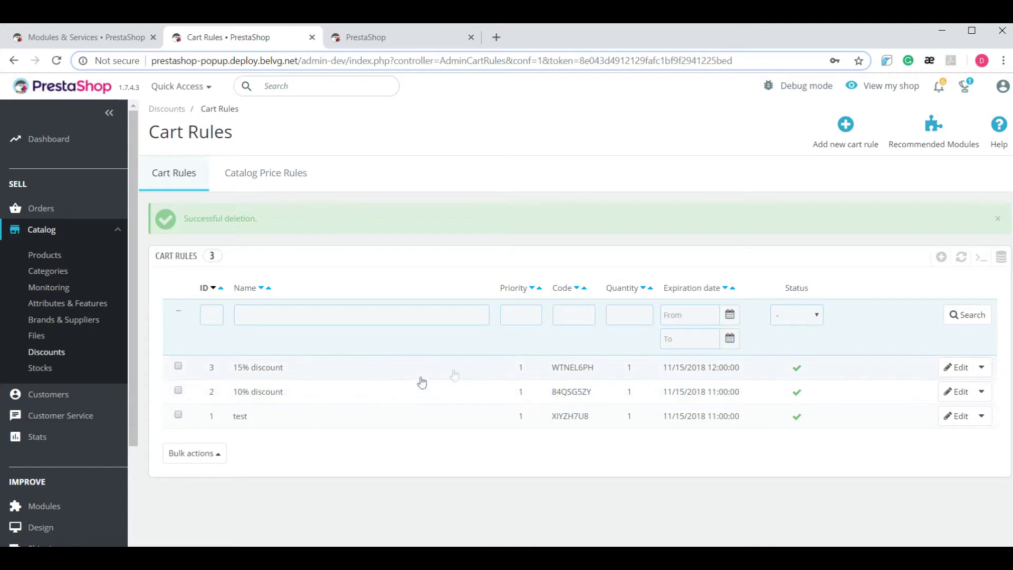
pyautogui.click(833, 142)
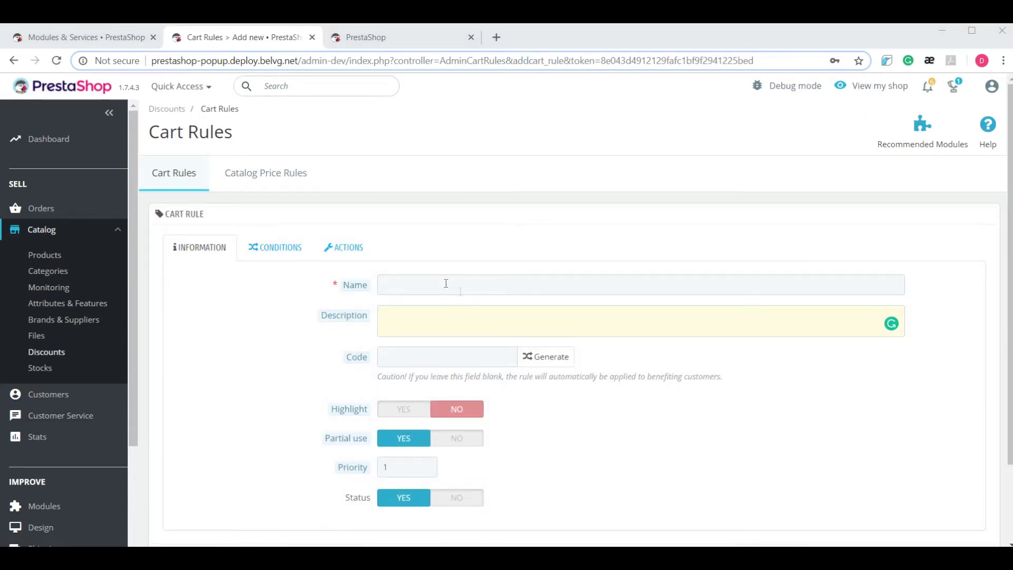
# Step: Name the new cart rule '20% discount' and describe it as for Halloween
pyautogui.click(444, 283)
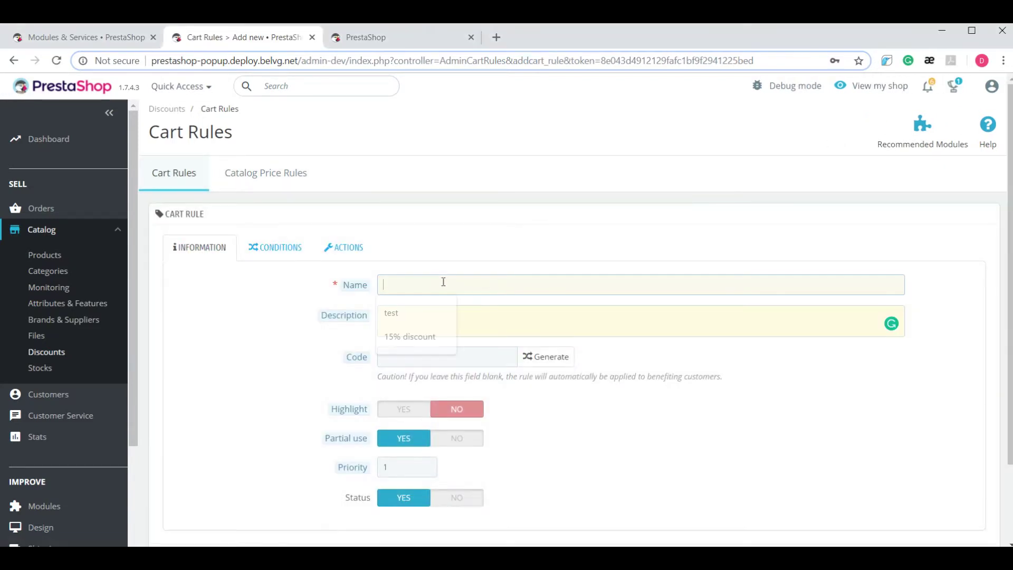
pyautogui.write('20% discount')
pyautogui.click(431, 322)
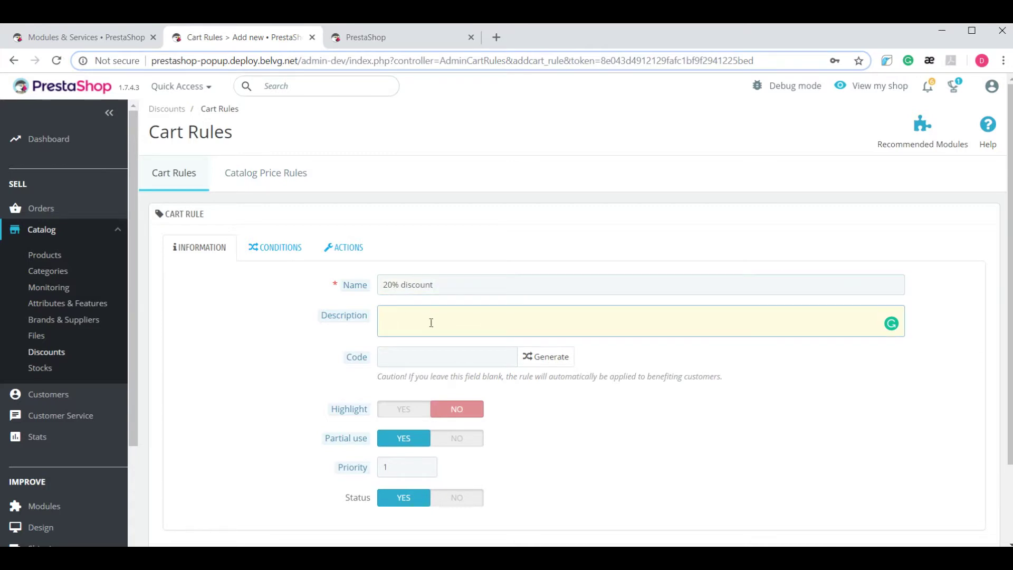
pyautogui.write('20% discount')
pyautogui.write('for Halloween')
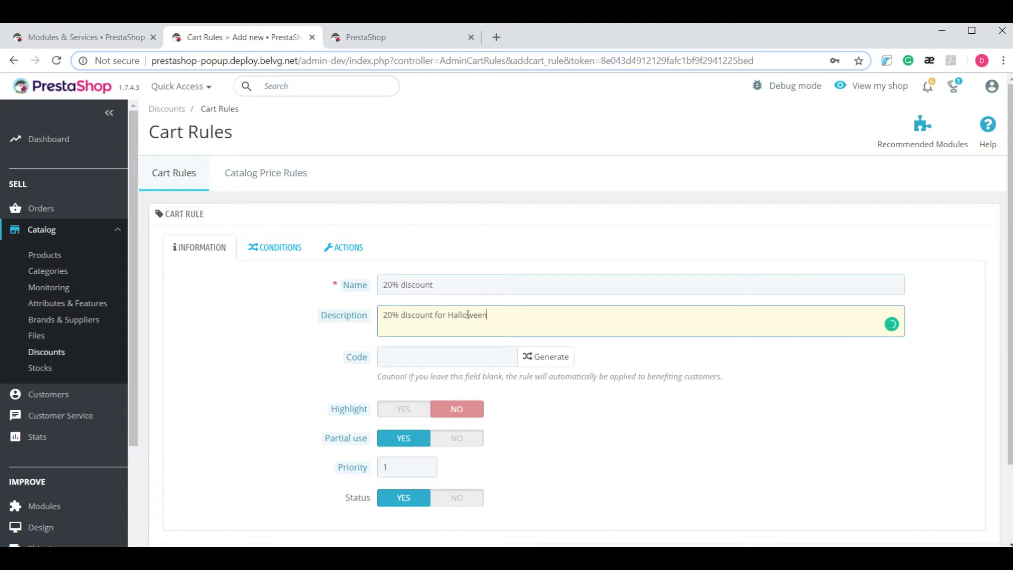
# Step: Make the cart rule valid from 2018-10-24 to 2018-11-04
pyautogui.click(278, 255)
pyautogui.click(504, 316)
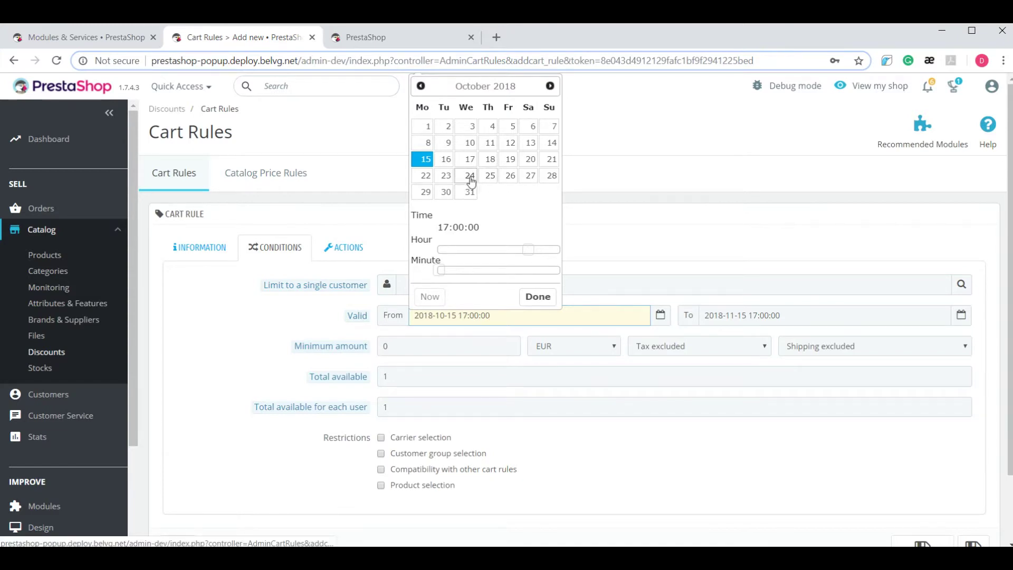
pyautogui.click(470, 175)
pyautogui.click(782, 318)
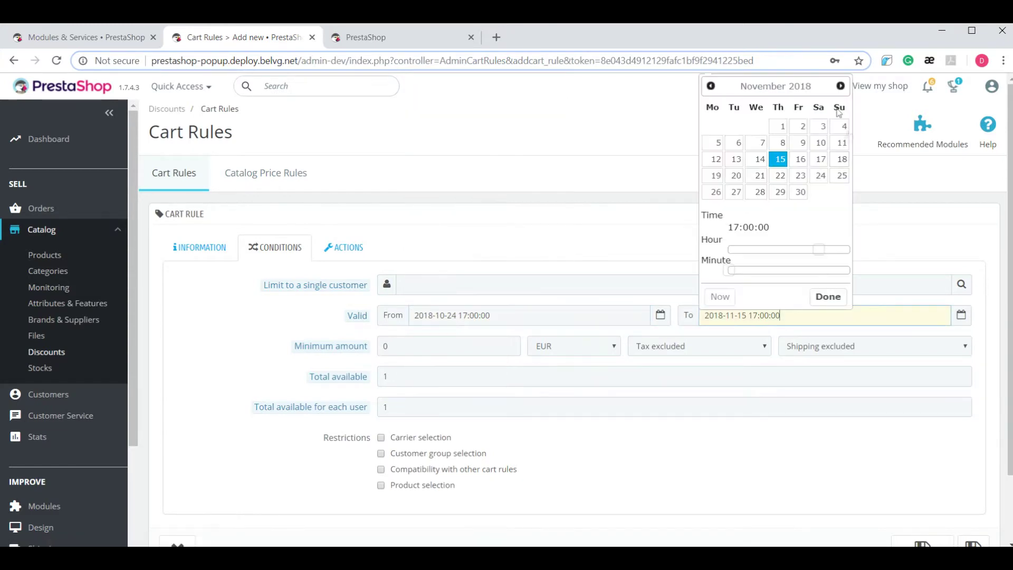
pyautogui.click(841, 127)
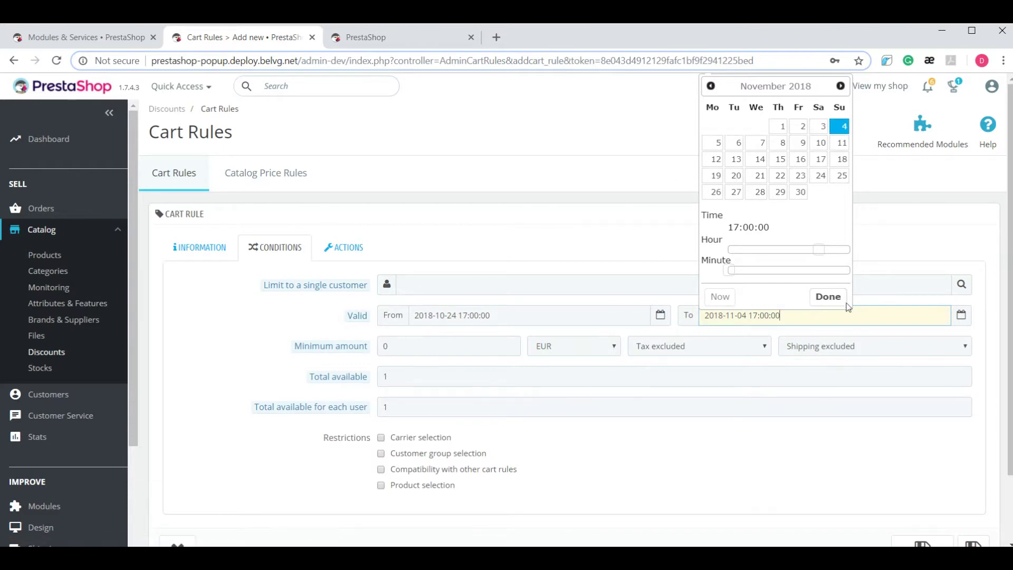
pyautogui.click(828, 296)
pyautogui.click(343, 248)
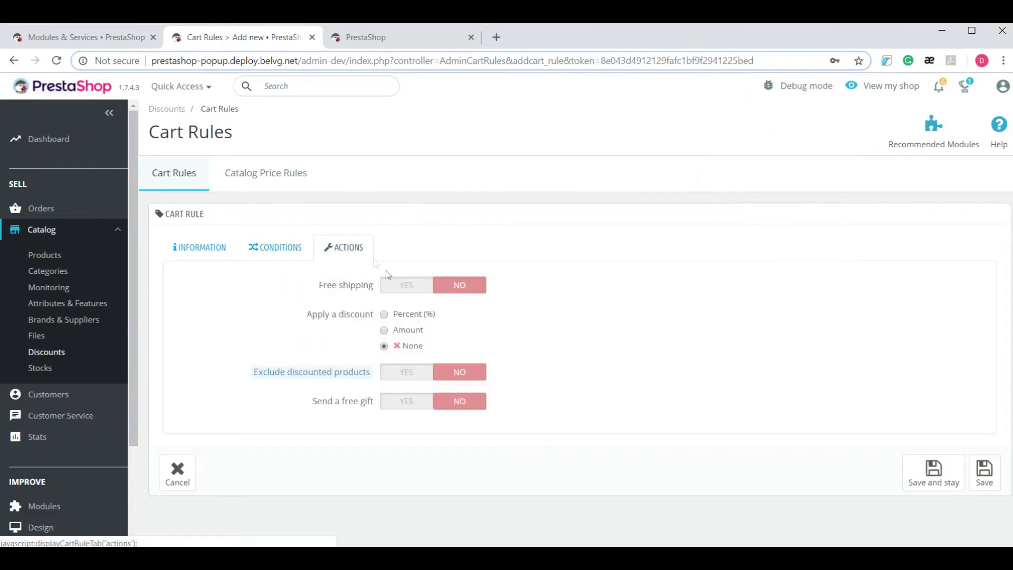
# Step: Give the cart rule a 20 percent discount on the order and save it
pyautogui.click(409, 314)
pyautogui.doubleClick(397, 372)
pyautogui.write('20')
pyautogui.click(429, 402)
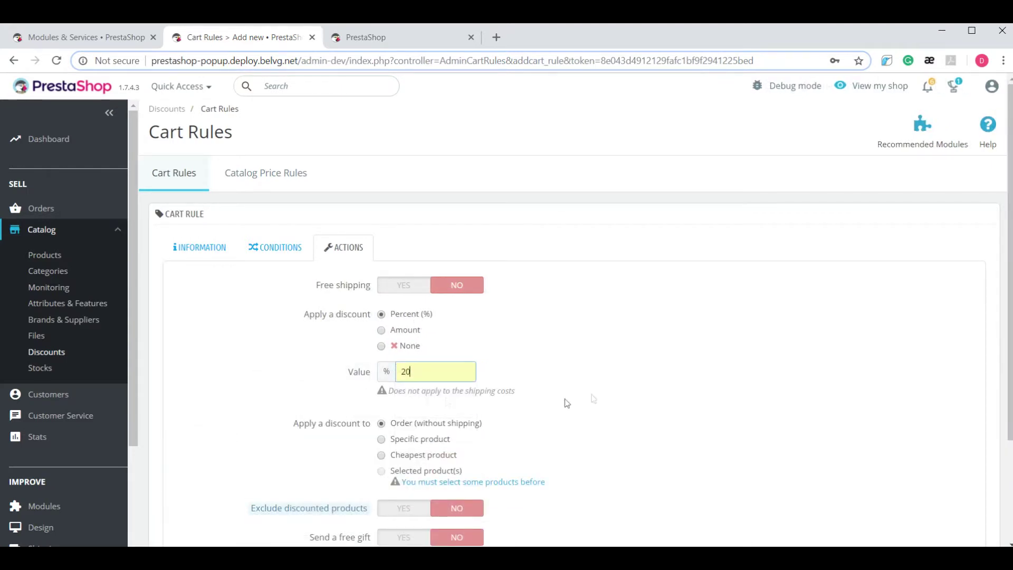
pyautogui.scroll(-3, 590, 398)
pyautogui.click(973, 477)
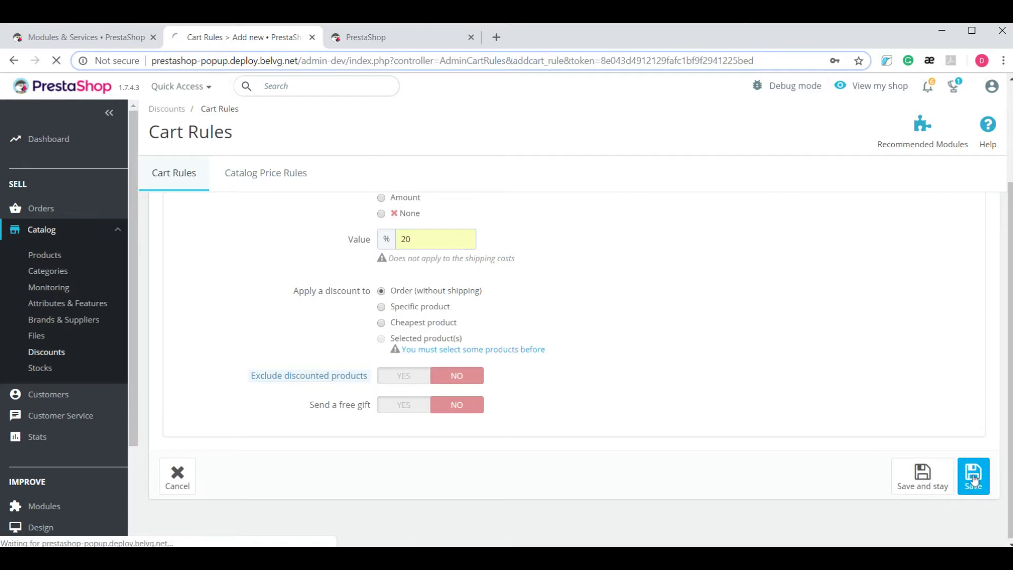
pyautogui.click(70, 40)
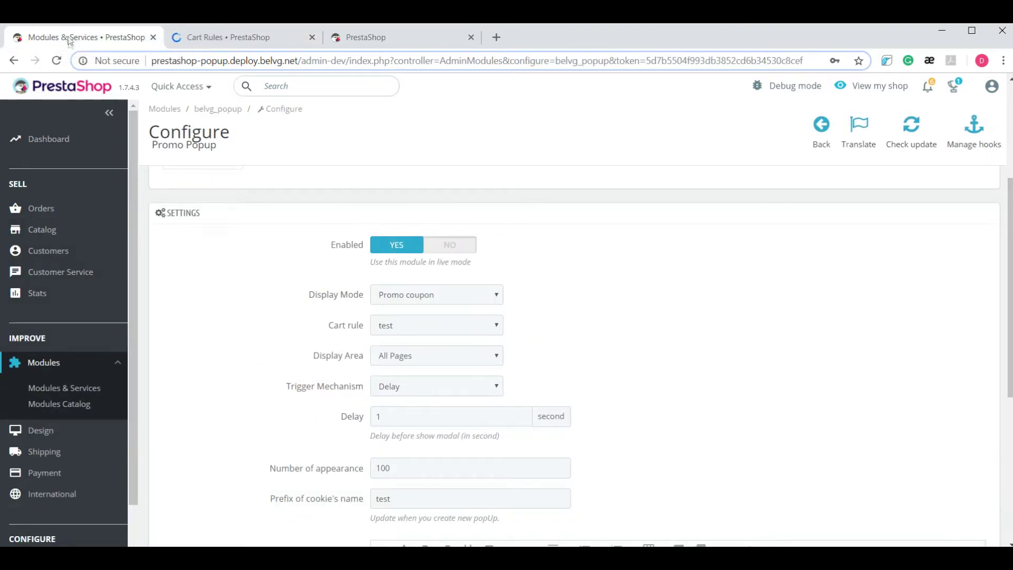
# Step: Reload the Promo Popup settings and switch the cart rule from test to 20% discount
pyautogui.click(57, 61)
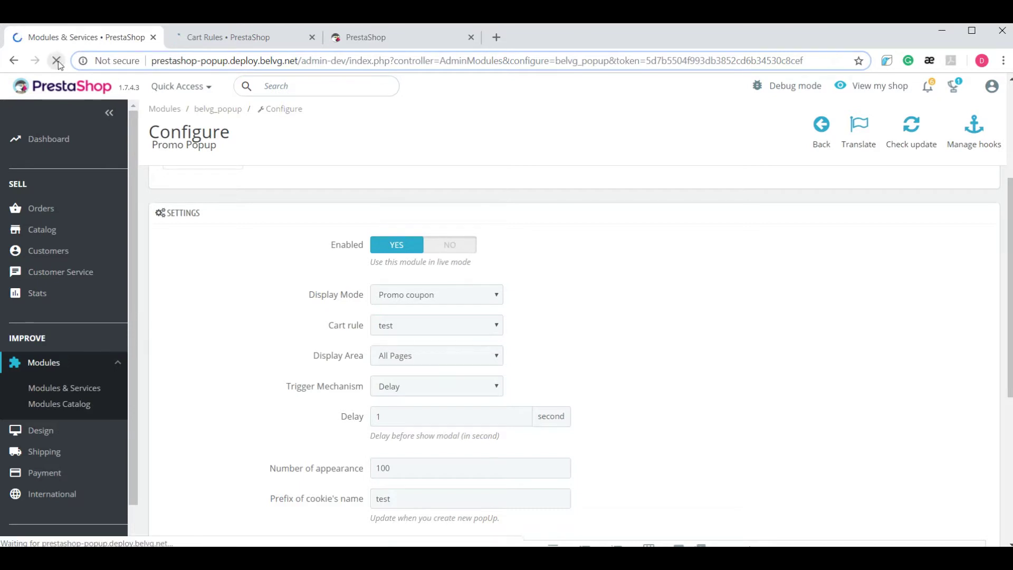
pyautogui.click(420, 325)
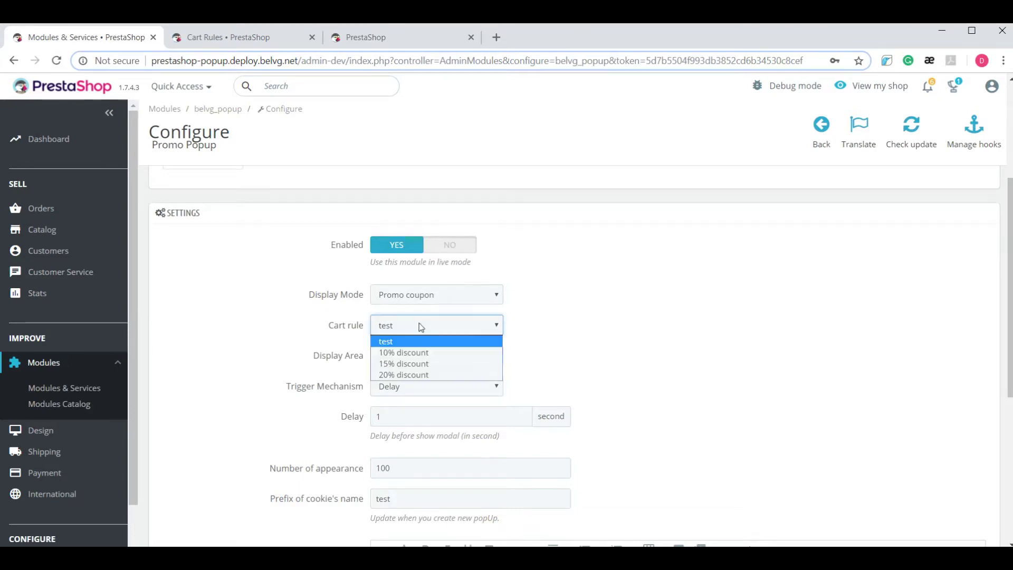
pyautogui.click(414, 375)
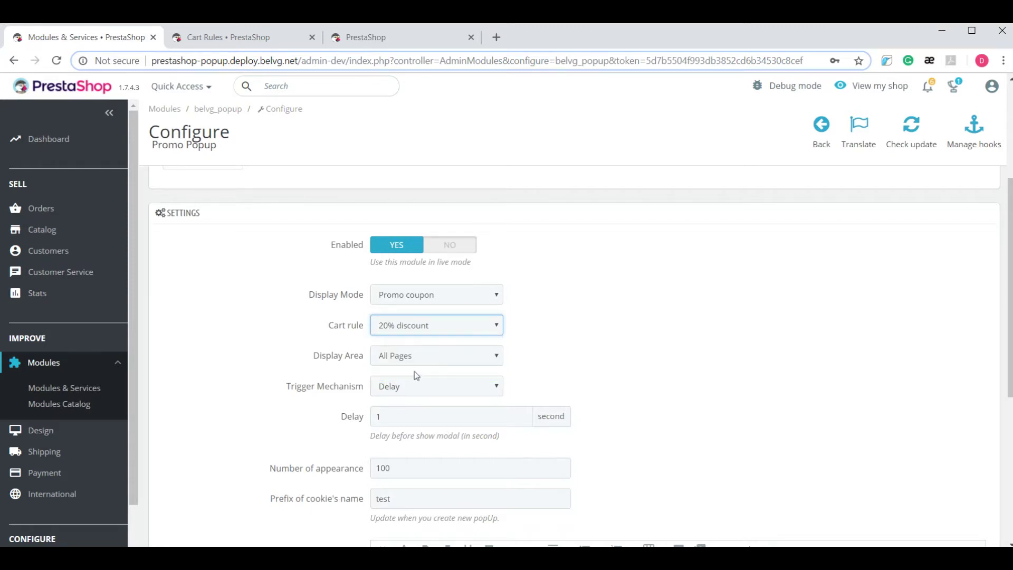
pyautogui.scroll(-1, 416, 363)
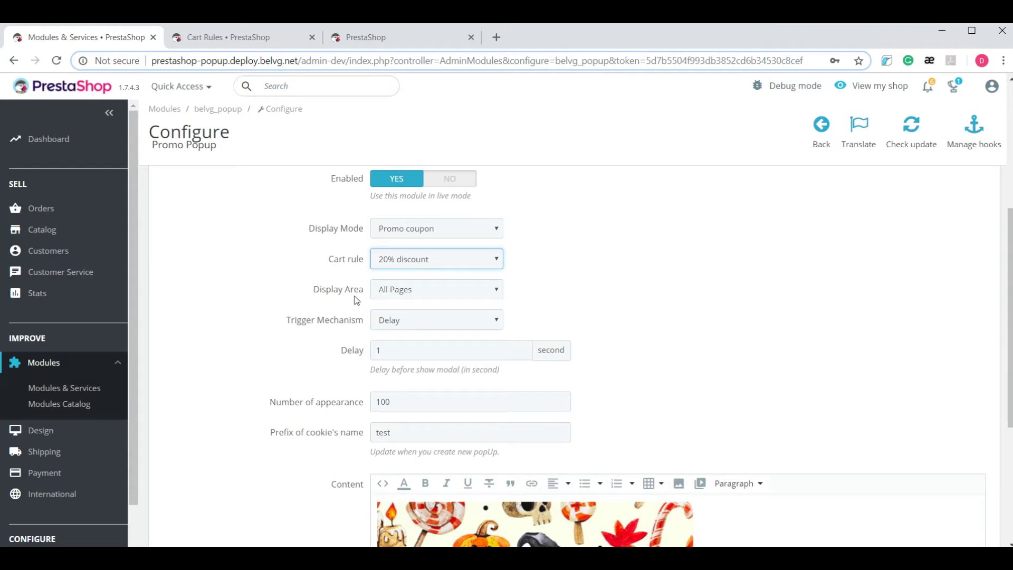
pyautogui.click(420, 295)
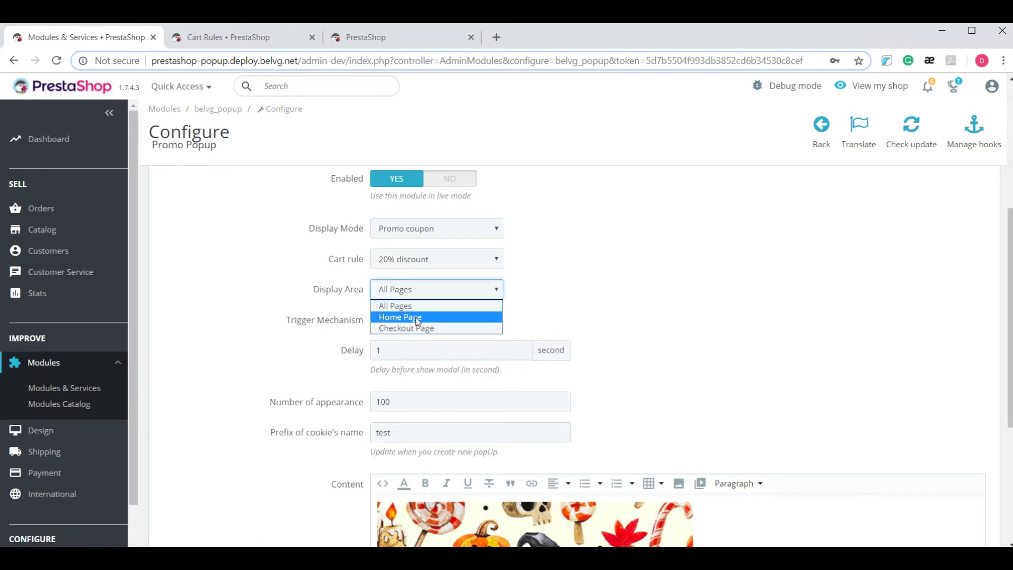
pyautogui.click(301, 302)
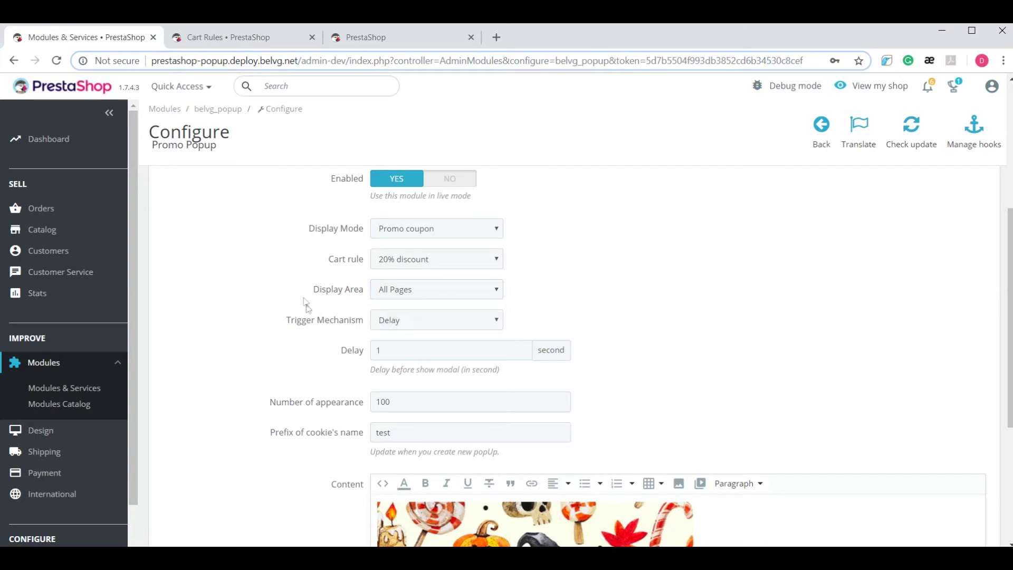
pyautogui.click(412, 326)
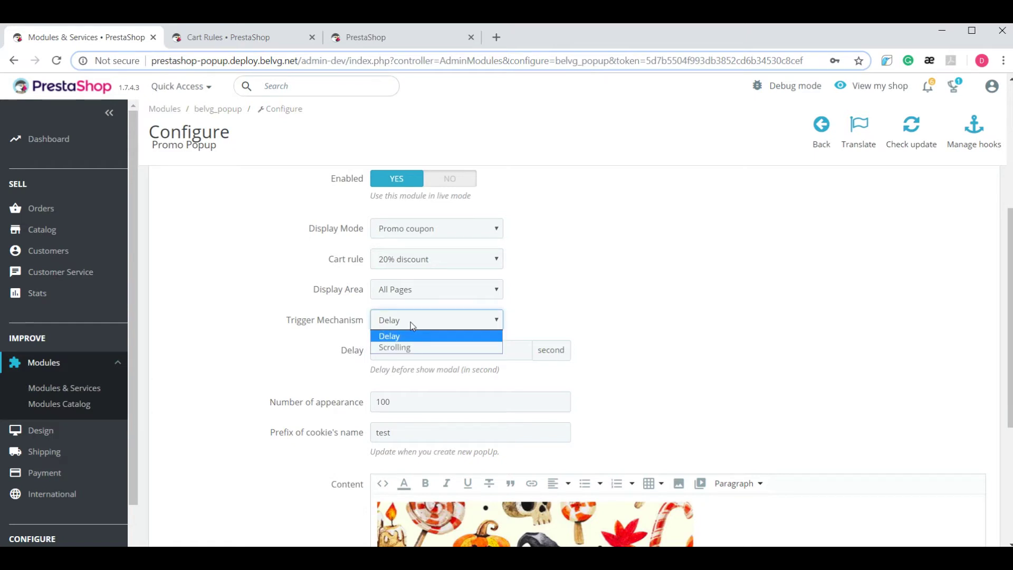
pyautogui.click(349, 337)
pyautogui.click(388, 353)
pyautogui.click(395, 323)
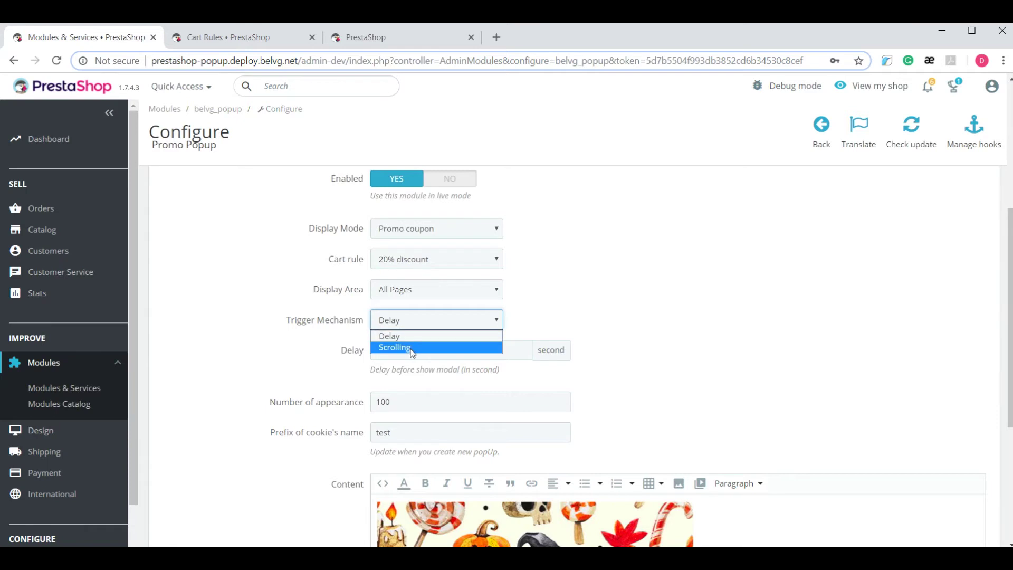
pyautogui.click(395, 347)
pyautogui.click(385, 350)
pyautogui.click(398, 321)
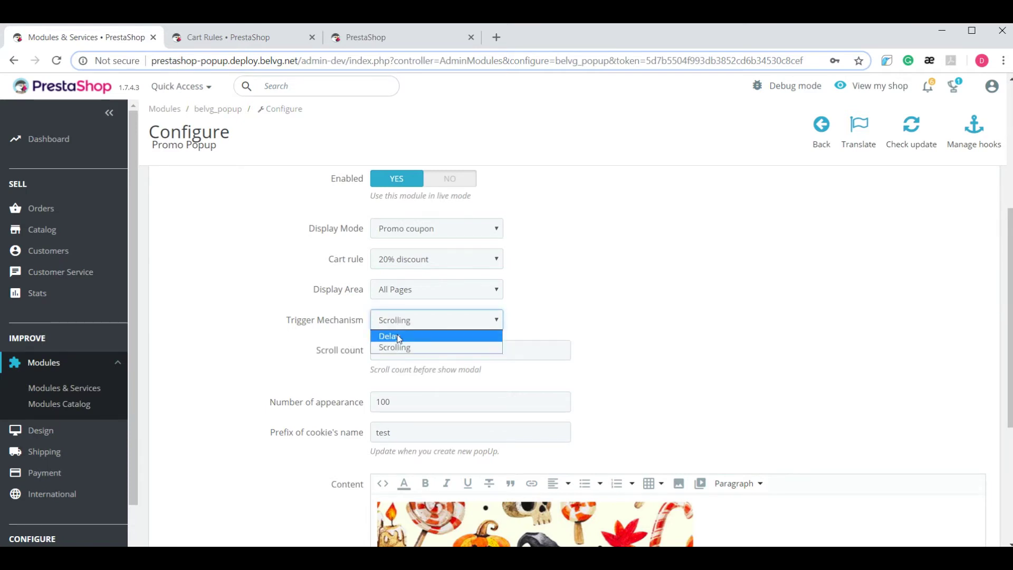
pyautogui.click(398, 338)
pyautogui.scroll(-1, 389, 361)
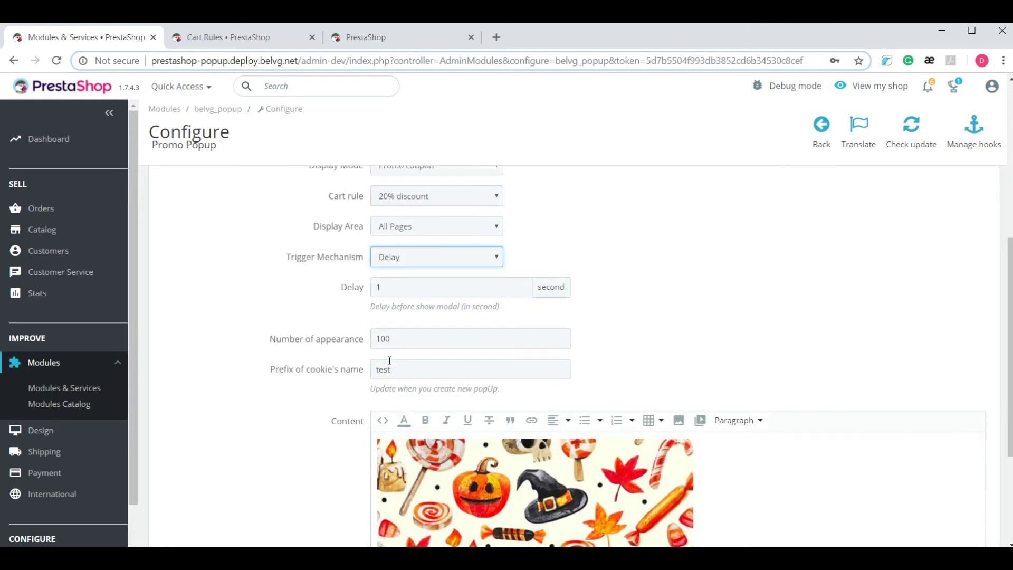
pyautogui.click(402, 337)
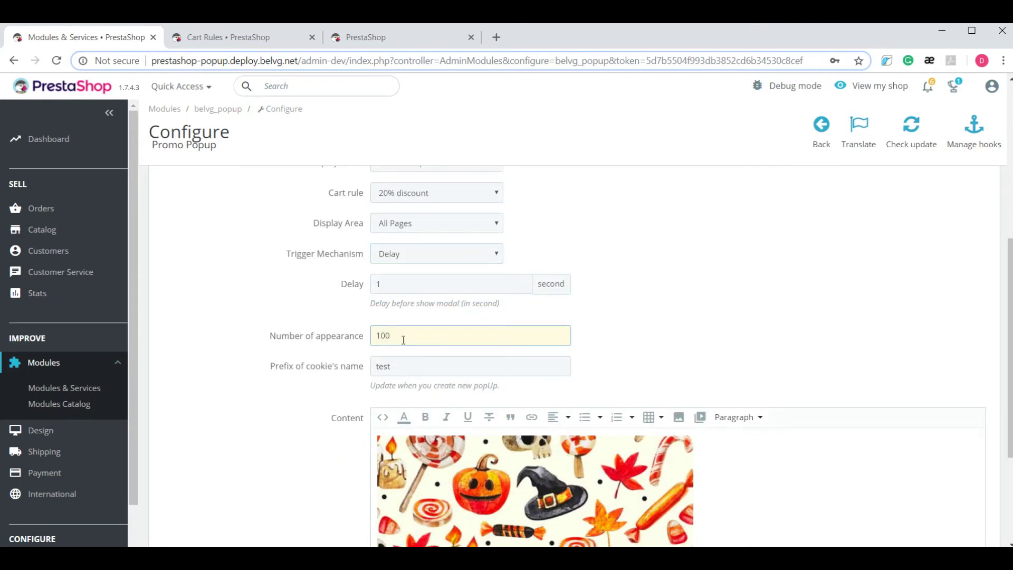
pyautogui.click(424, 369)
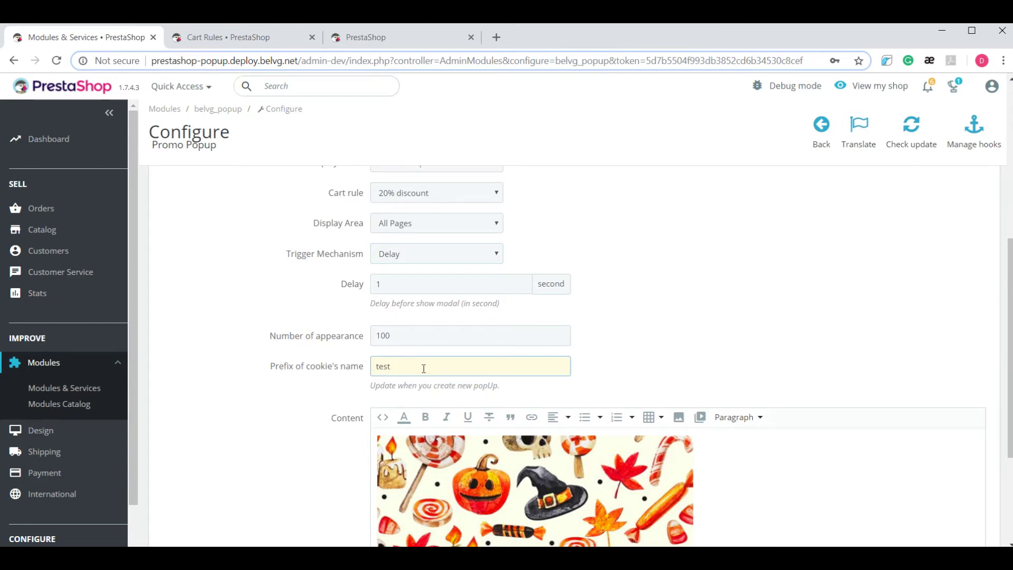
pyautogui.scroll(-1, 369, 317)
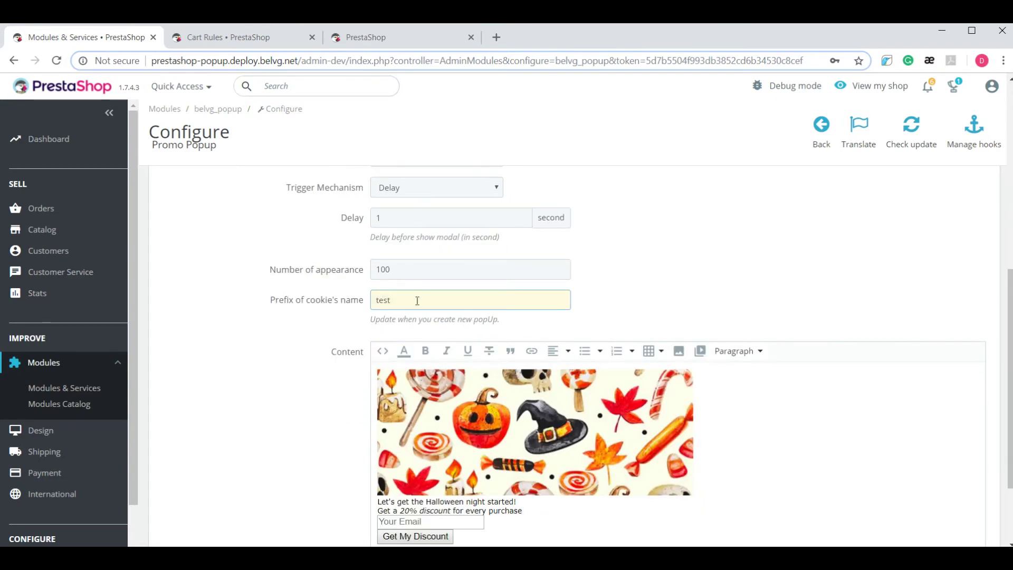
pyautogui.click(513, 511)
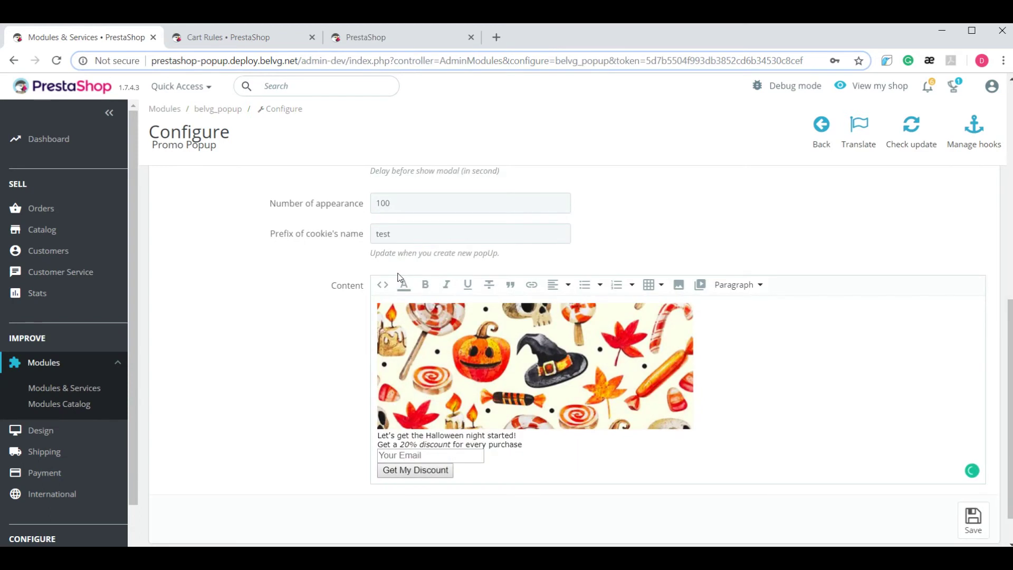
# Step: Change the popup text's 15 to an italicised 20 and save the Promo Popup settings
pyautogui.scroll(-1, 406, 393)
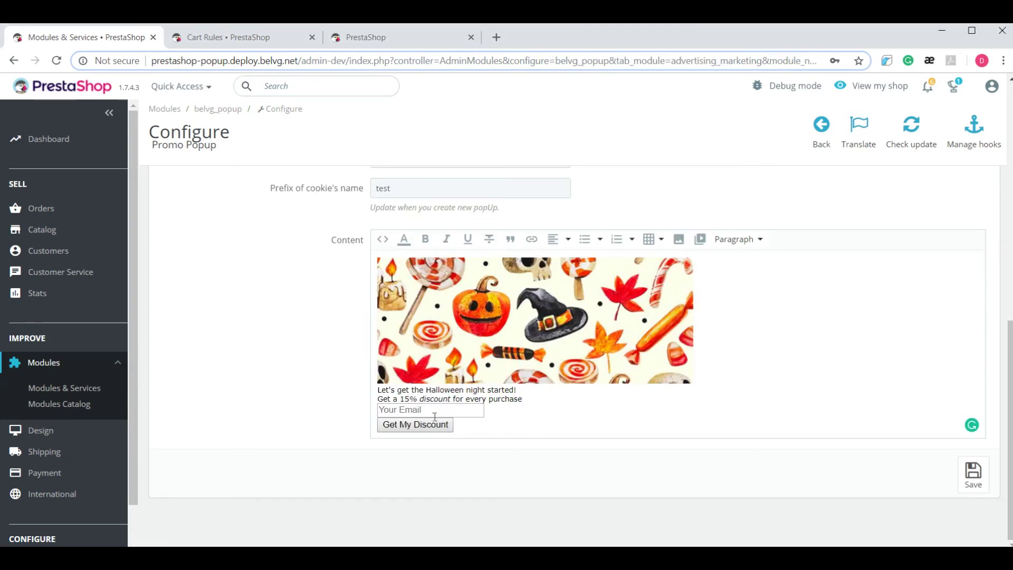
pyautogui.press('BackSpace')
pyautogui.press('BackSpace')
pyautogui.write('20')
pyautogui.moveTo(402, 398); pyautogui.dragTo(409, 399)
pyautogui.click(446, 239)
pyautogui.click(973, 473)
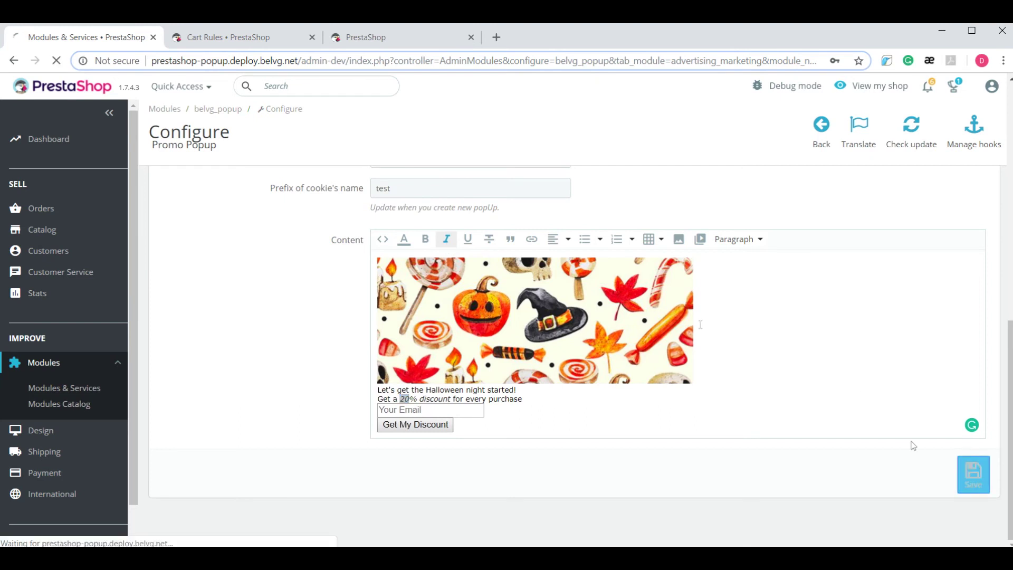
pyautogui.click(380, 36)
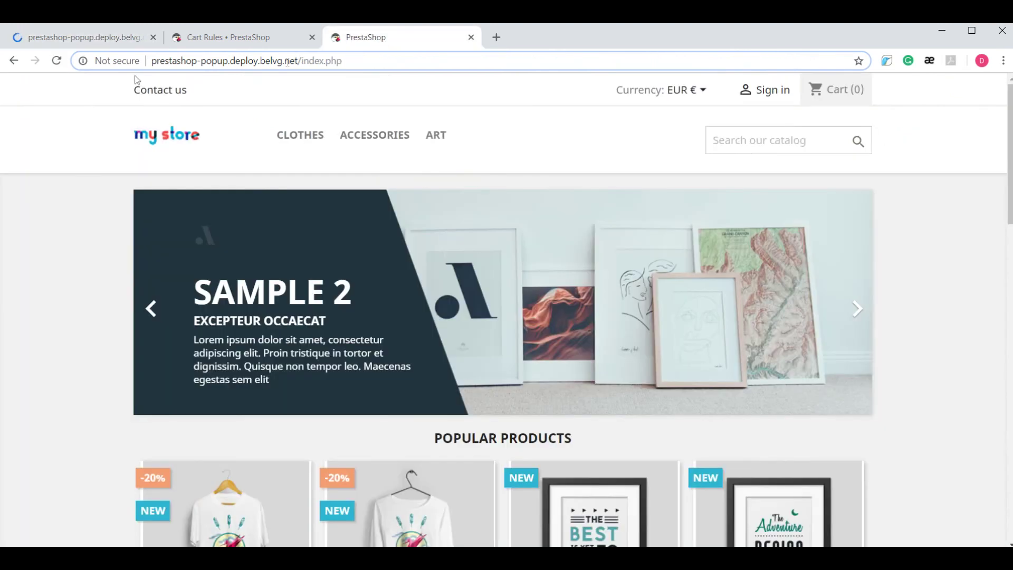
# Step: Reload the storefront home page to preview the Halloween 20% discount popup
pyautogui.click(56, 62)
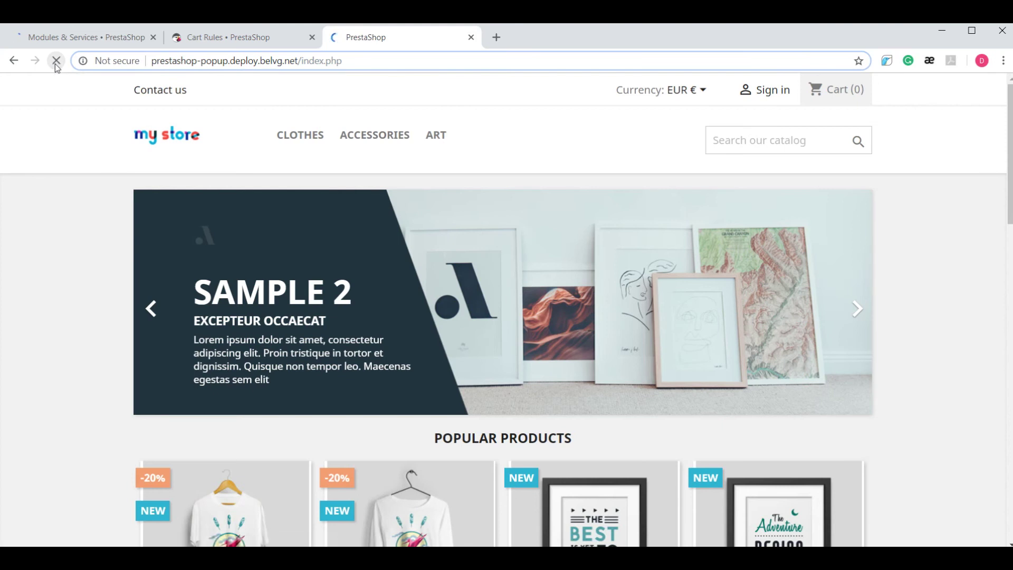